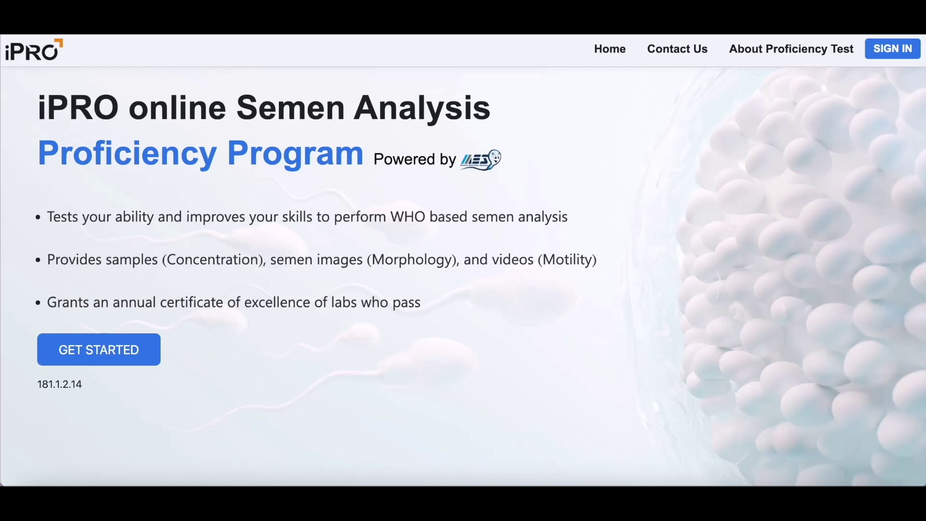
Sign in to the iPRO proficiency program with the account e-mail and password.
click(881, 52)
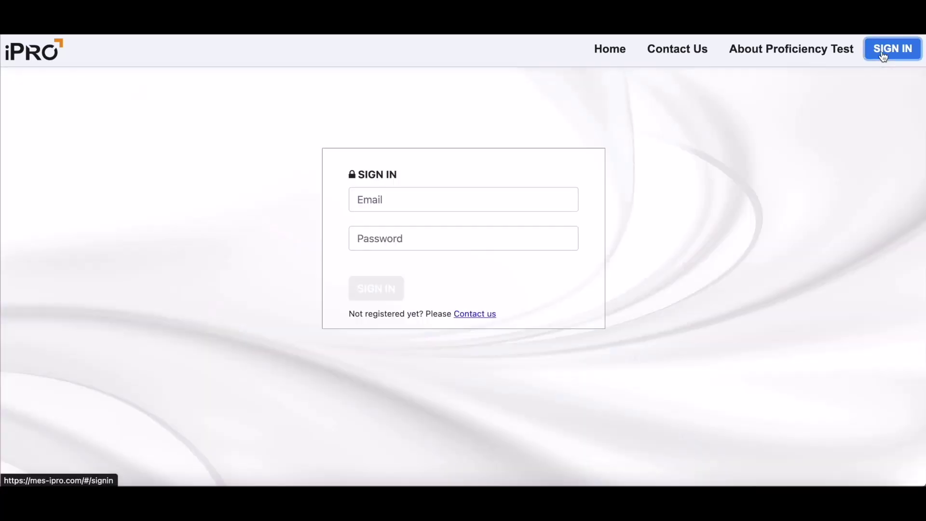
click(427, 200)
click(444, 235)
click(391, 291)
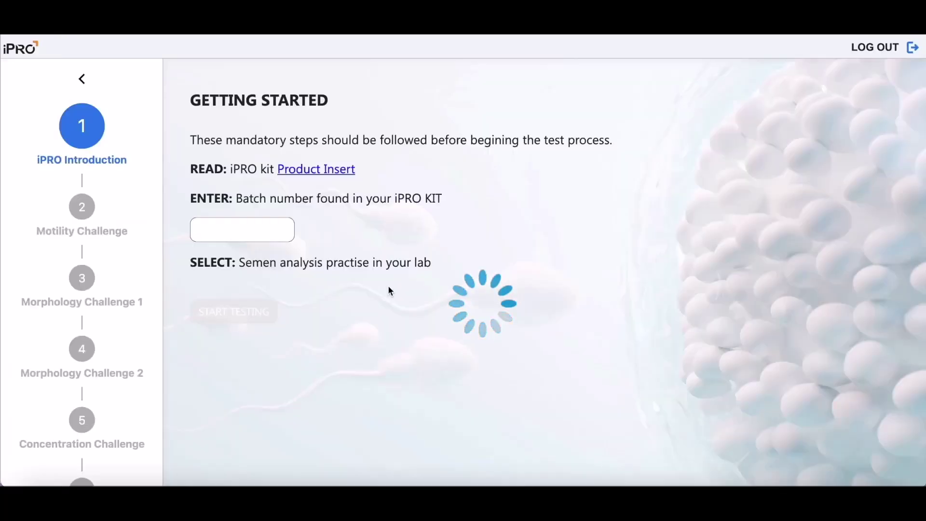
Enter B31102019 as the kit's batch number and select WHO 5th as the lab's criteria.
click(260, 229)
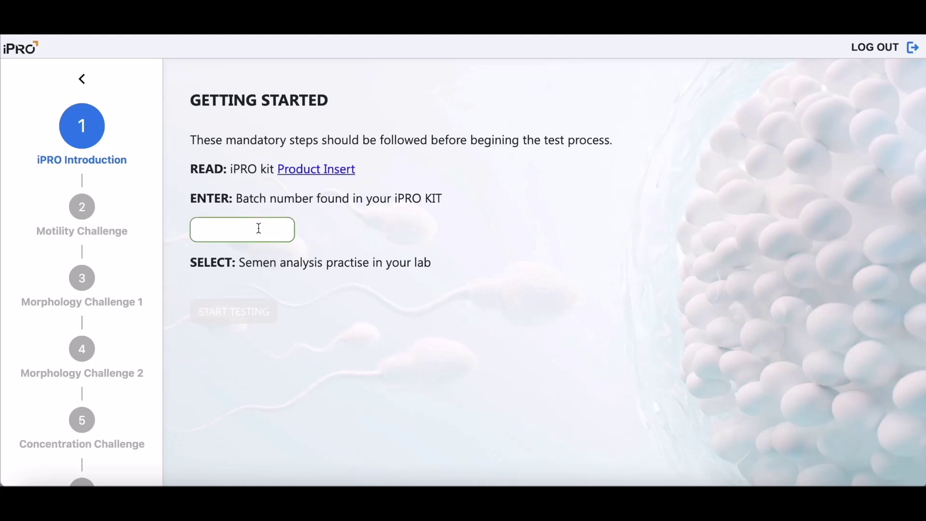
text(B31102019)
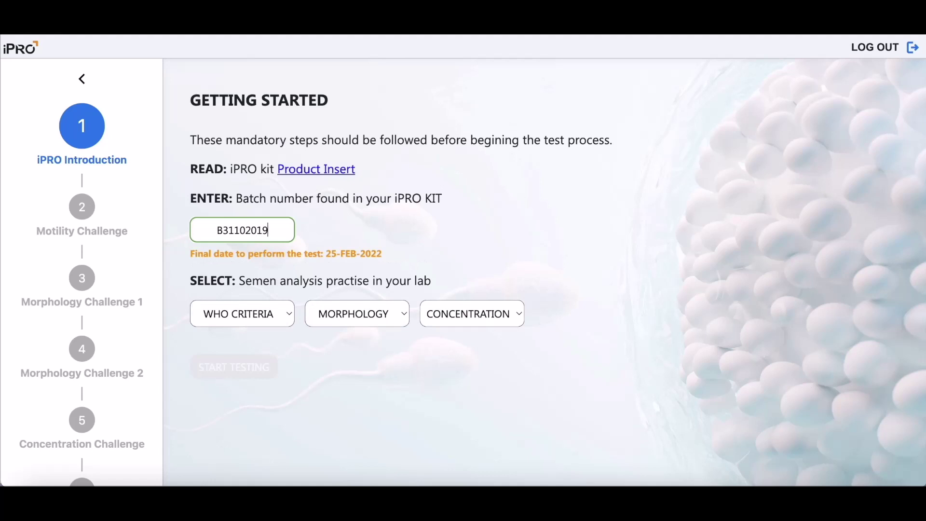
click(243, 312)
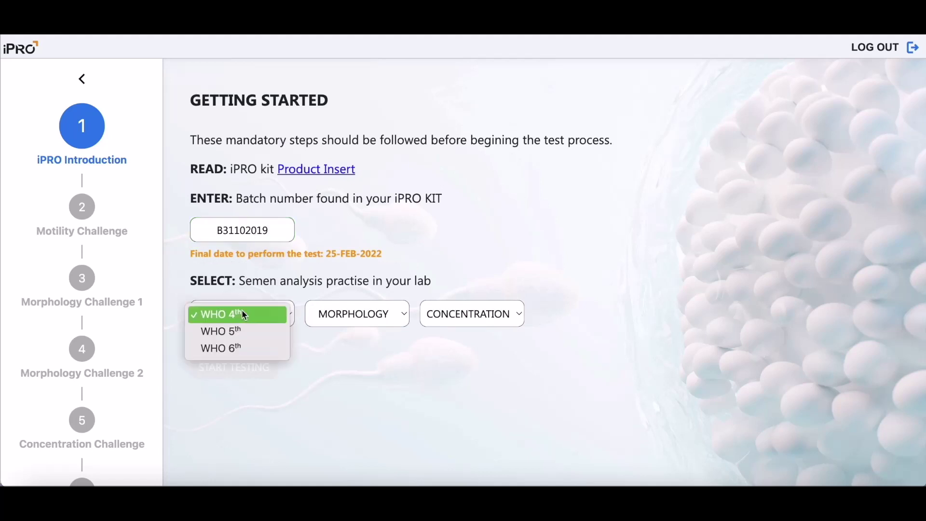
click(238, 330)
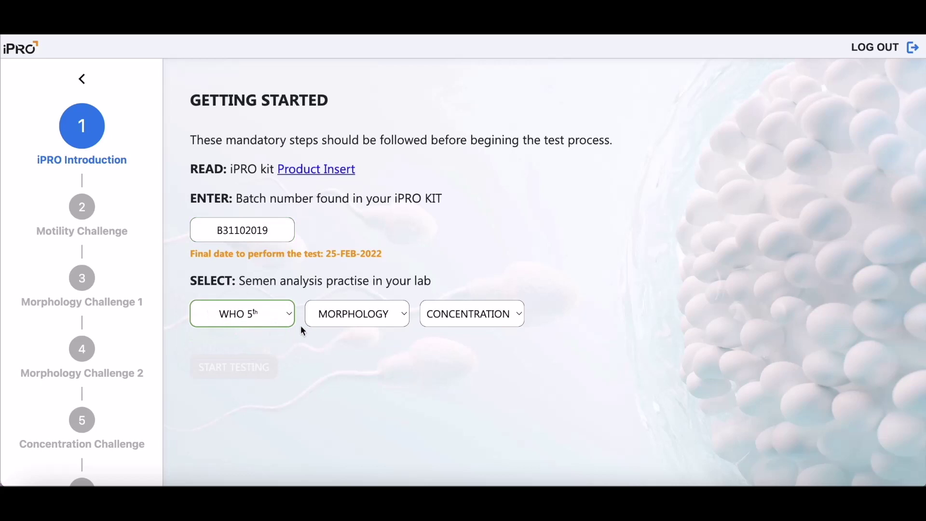
Set the morphology practice to Papanicolau and concentration to SQA Device, and start testing by confirming the selected practices.
click(361, 319)
click(367, 321)
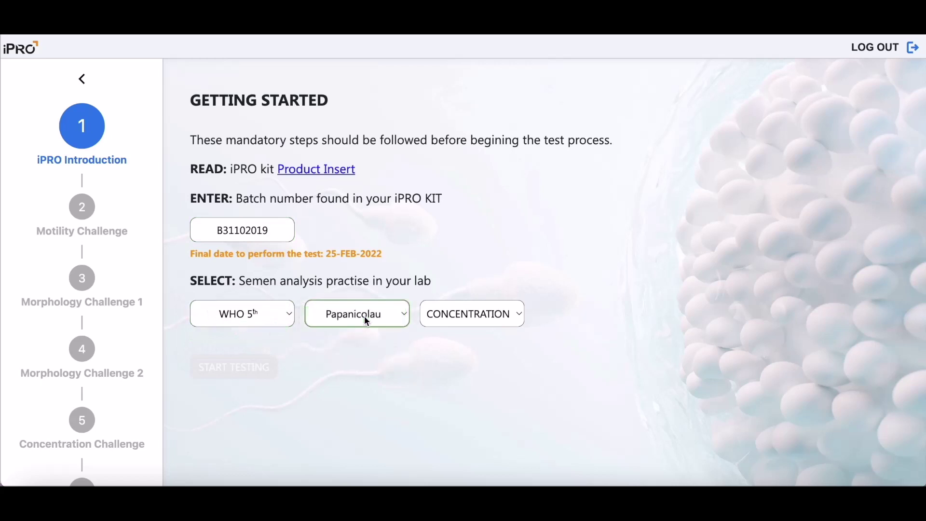
click(458, 316)
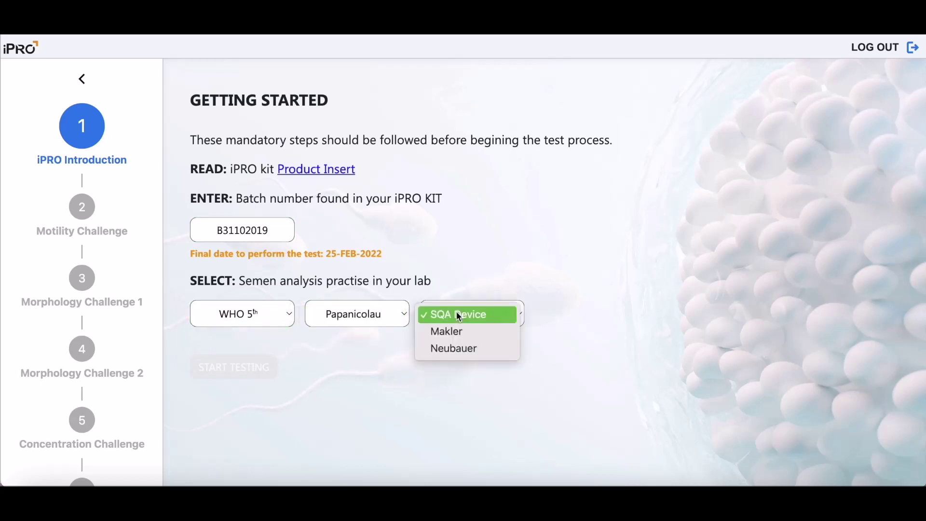
click(459, 316)
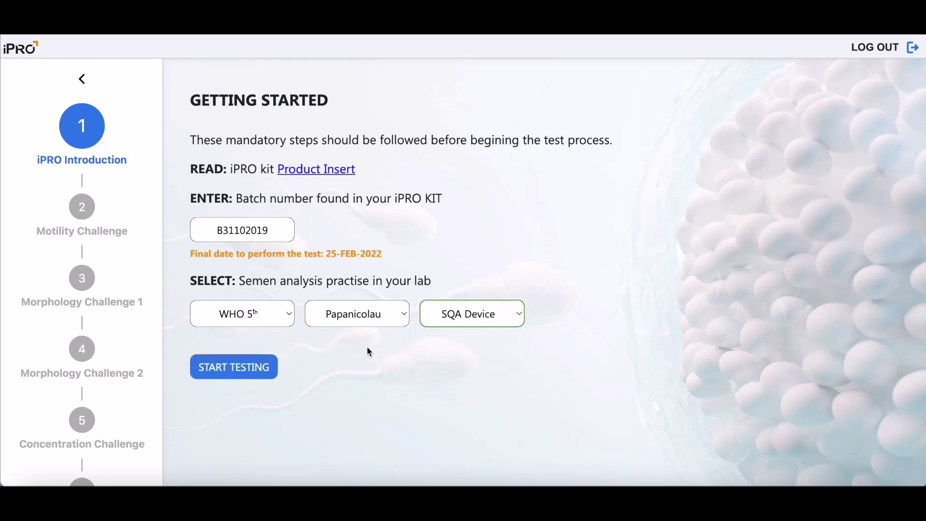
click(240, 373)
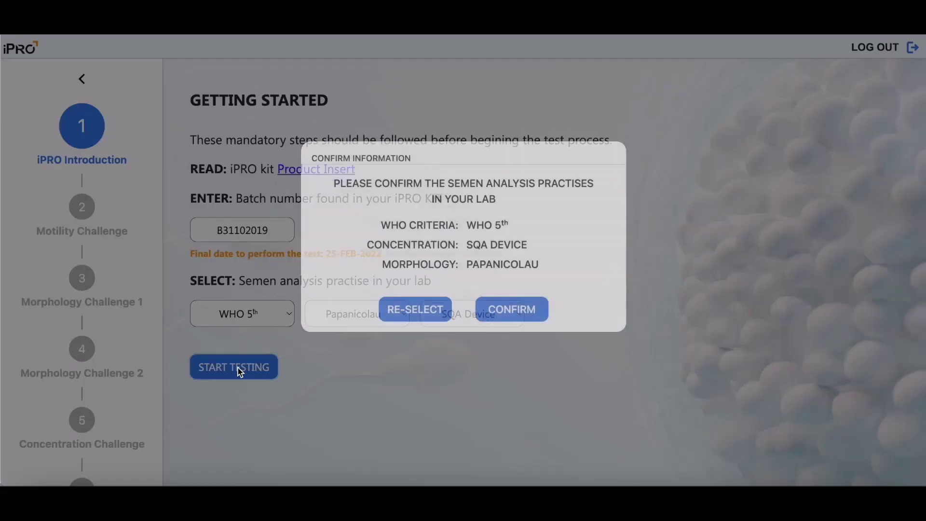
click(524, 341)
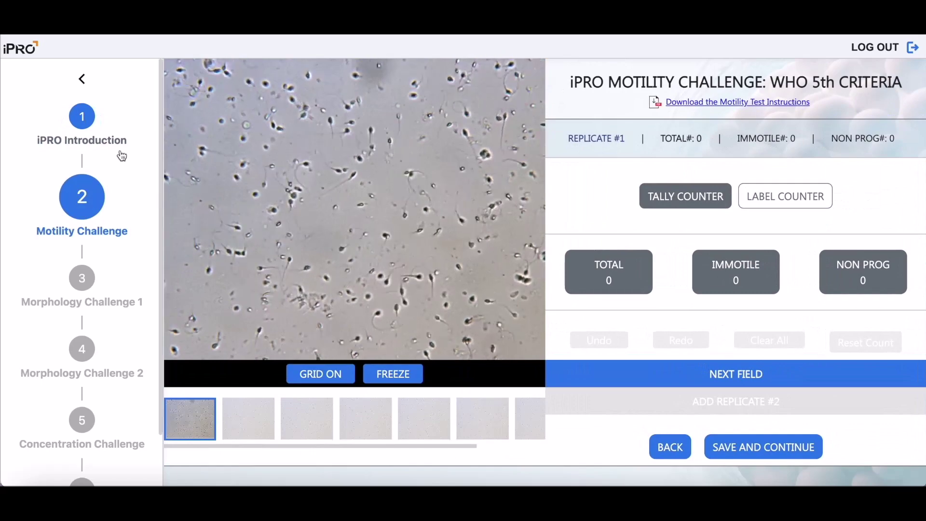
Collapse and re-expand the list of challenges and view its stages down to Review / Submit Results.
click(82, 80)
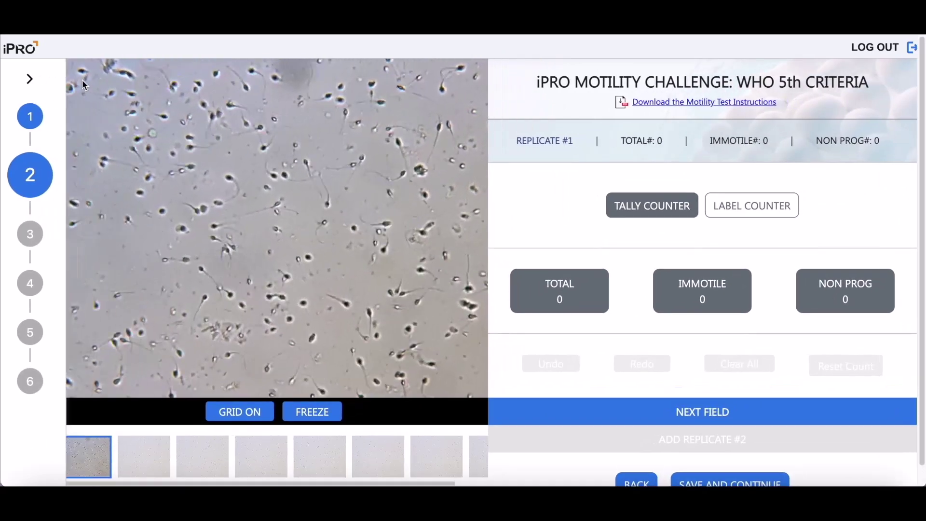
click(29, 78)
scroll(108, 198, down, 1)
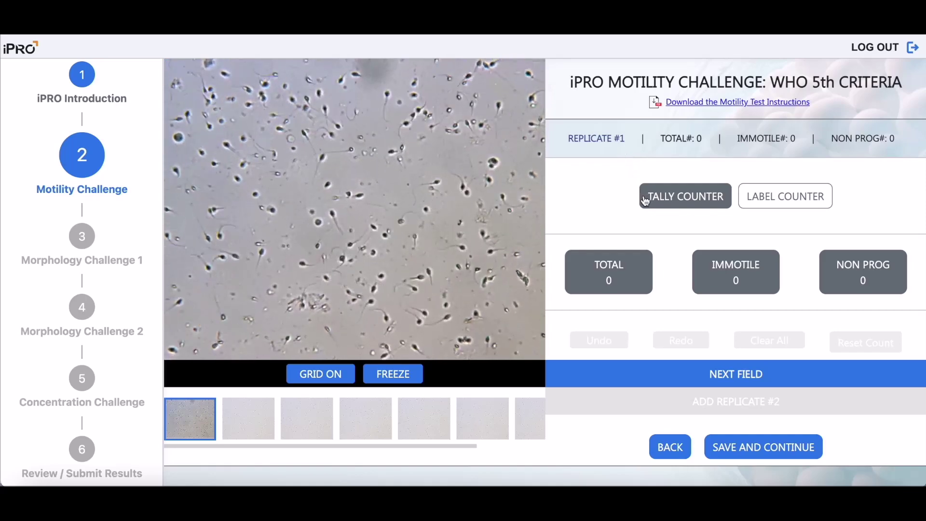
Count 4 total, 1 immotile and 1 non-progressive sperm in the first motility field with the tally counter.
click(631, 279)
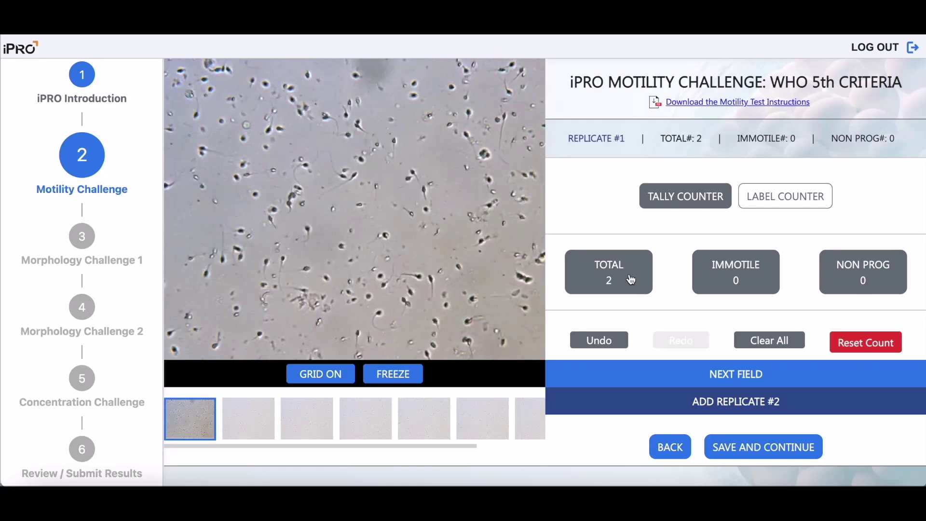
click(630, 280)
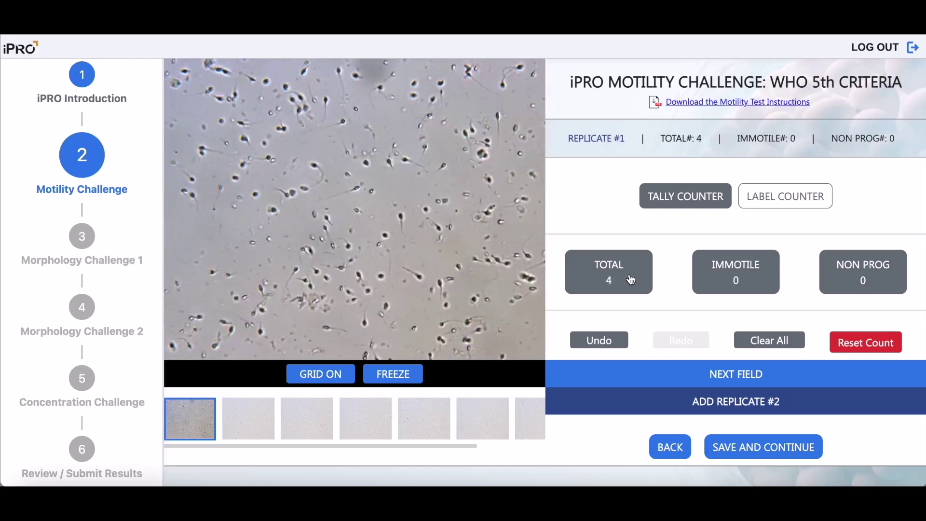
click(338, 378)
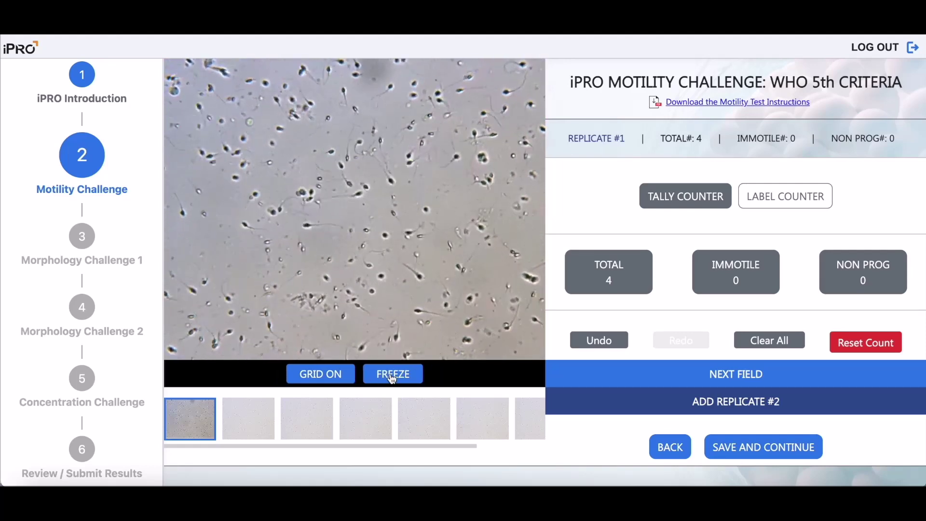
click(696, 286)
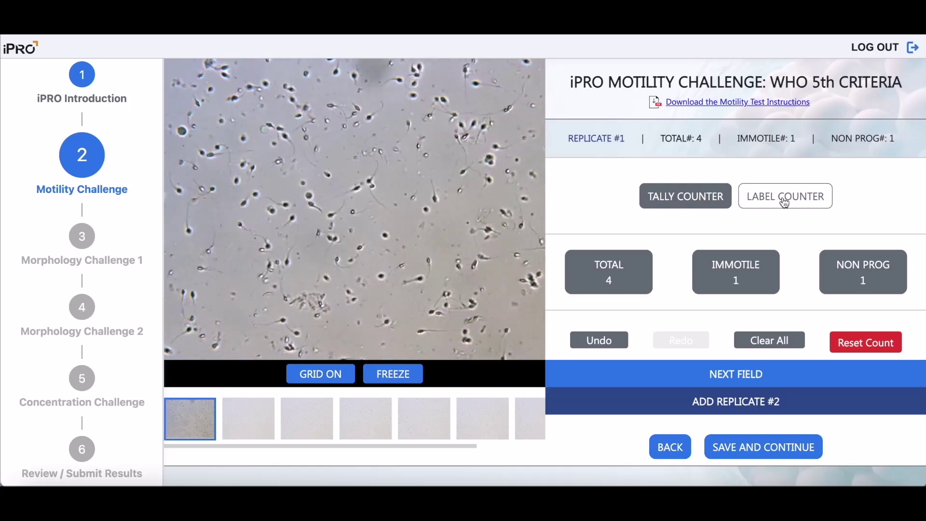
Set the first motility field to 34 total and 3 immotile with the label counter, and advance to the next field.
click(785, 201)
drag(624, 281, 581, 285)
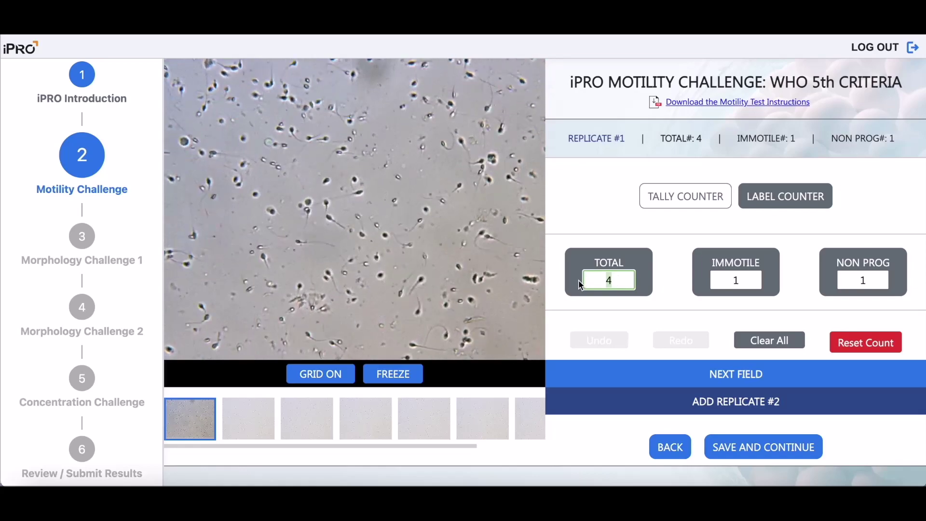
text(34)
drag(738, 279, 725, 278)
text(3)
drag(867, 279, 845, 278)
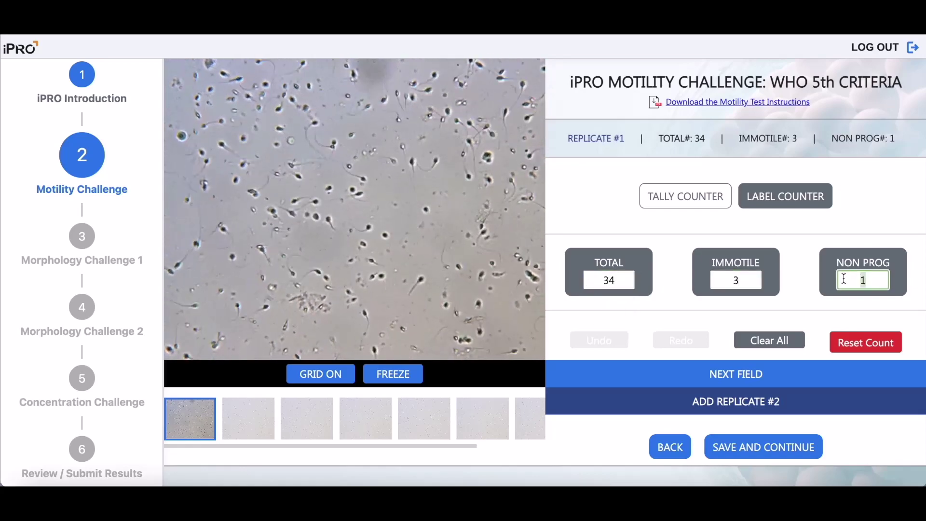
click(753, 378)
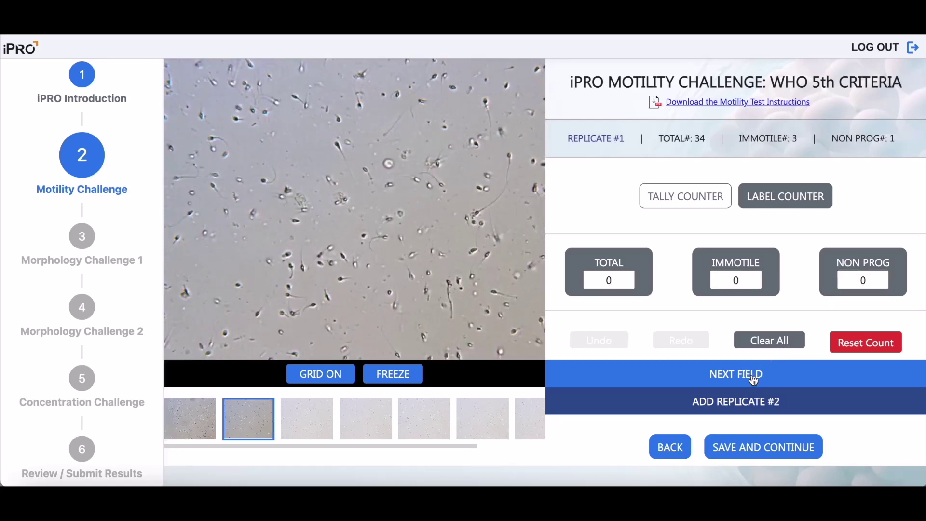
Add motility replicate #2, count 5 total and 1 immotile sperm with the tally counter, and save the challenge.
click(749, 406)
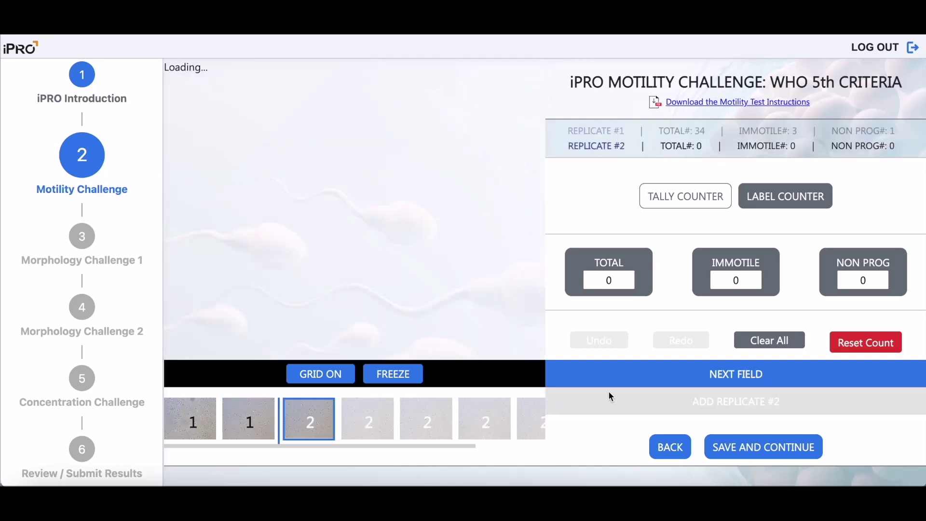
click(676, 199)
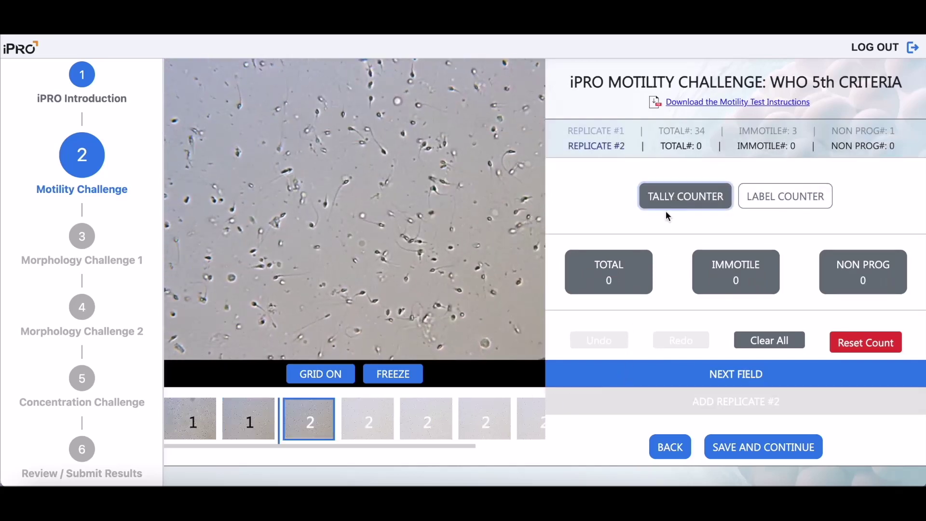
click(624, 274)
click(624, 274)
click(625, 275)
click(625, 275)
click(625, 275)
click(739, 279)
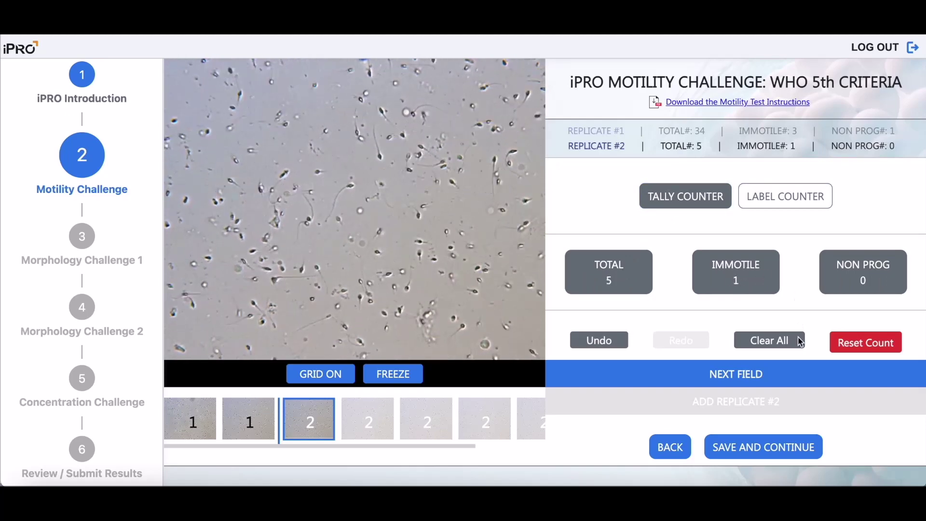
click(767, 451)
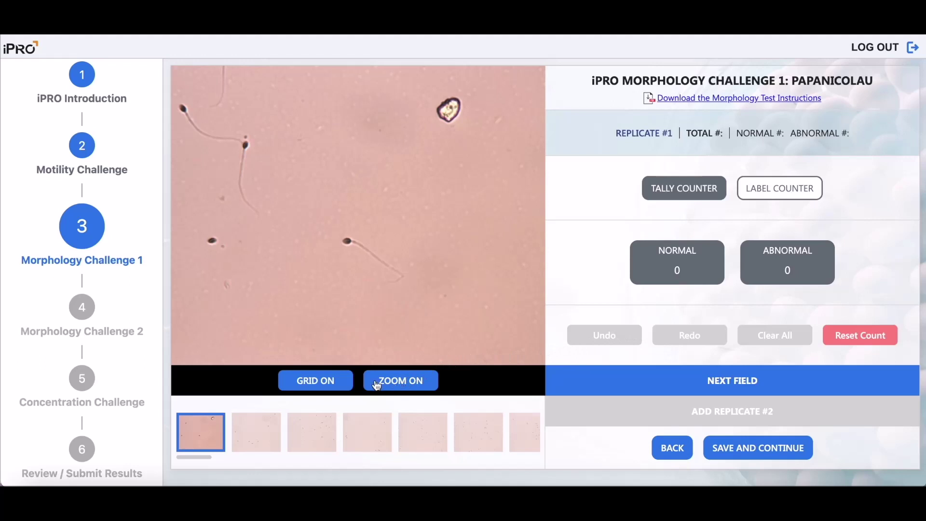
Try the grid overlay and inspect a sperm in the first morphology image with the zoom switched on and off.
click(342, 386)
click(341, 386)
click(399, 386)
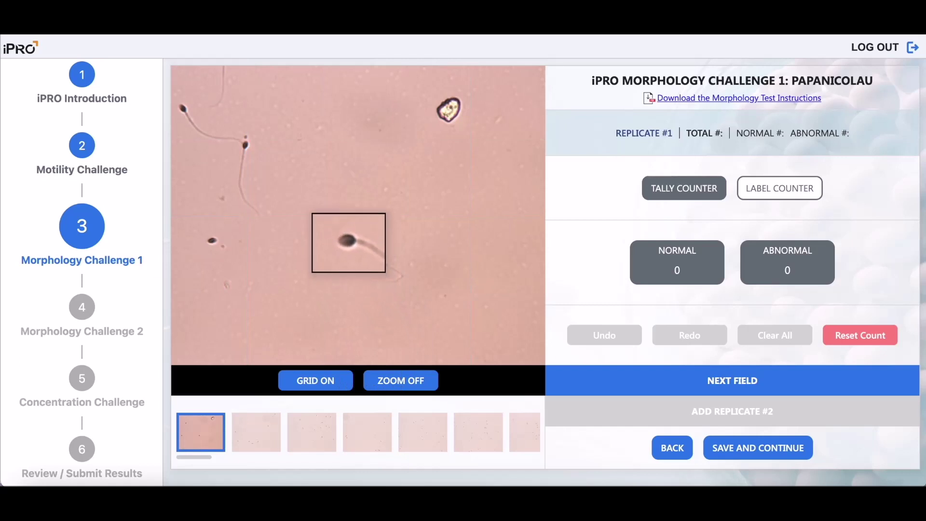
click(418, 382)
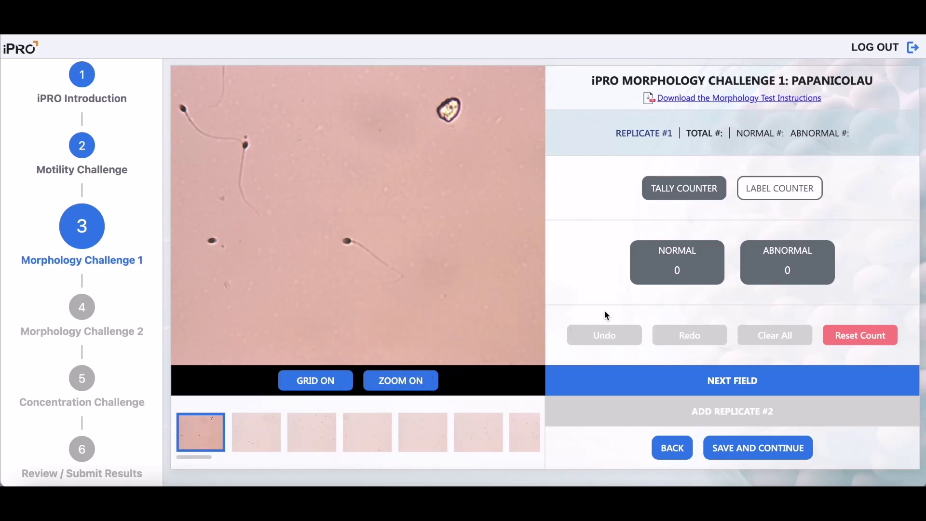
Tally one normal and one abnormal sperm in the first field of Morphology Challenge 1.
click(655, 280)
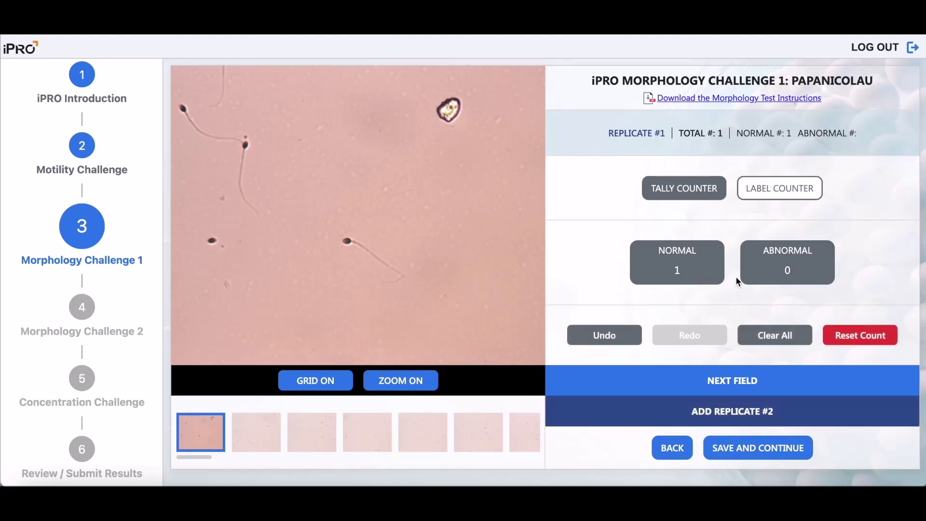
click(771, 276)
Set the first morphology field's normal and abnormal counts to 2 each with the label counter, and add replicate #2 after the next field.
click(779, 188)
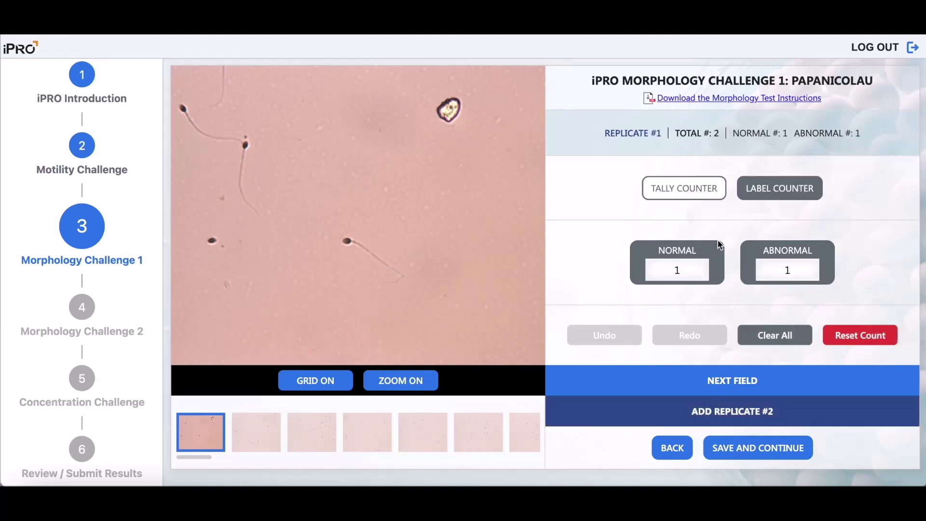
click(679, 271)
key(BackSpace)
text(2)
click(794, 271)
key(BackSpace)
text(2)
click(733, 380)
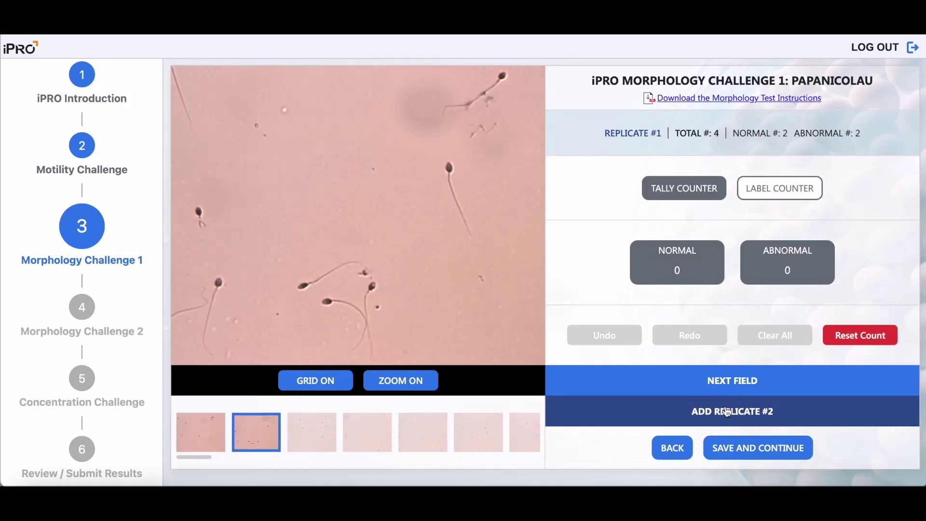
click(724, 410)
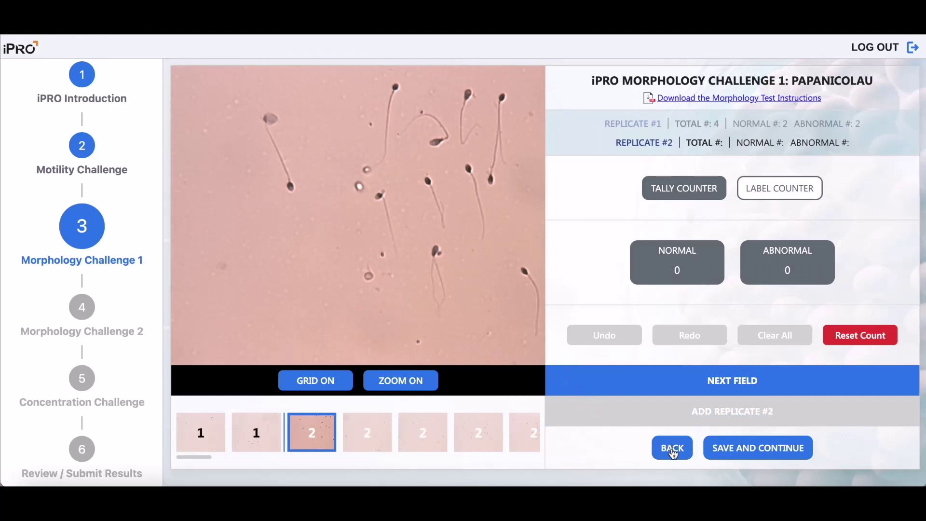
Go back to the Motility Challenge, return to Morphology Challenge 1, and save it to continue with the following challenges.
click(672, 449)
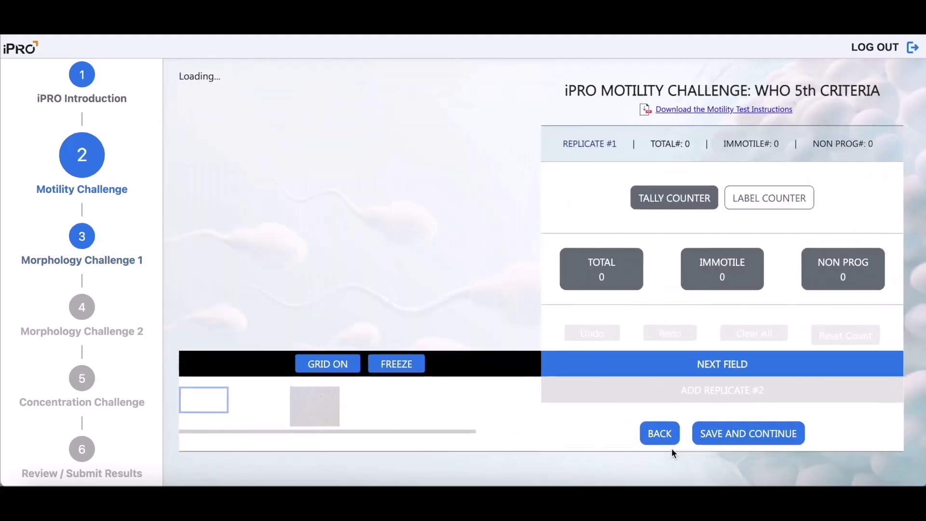
click(83, 245)
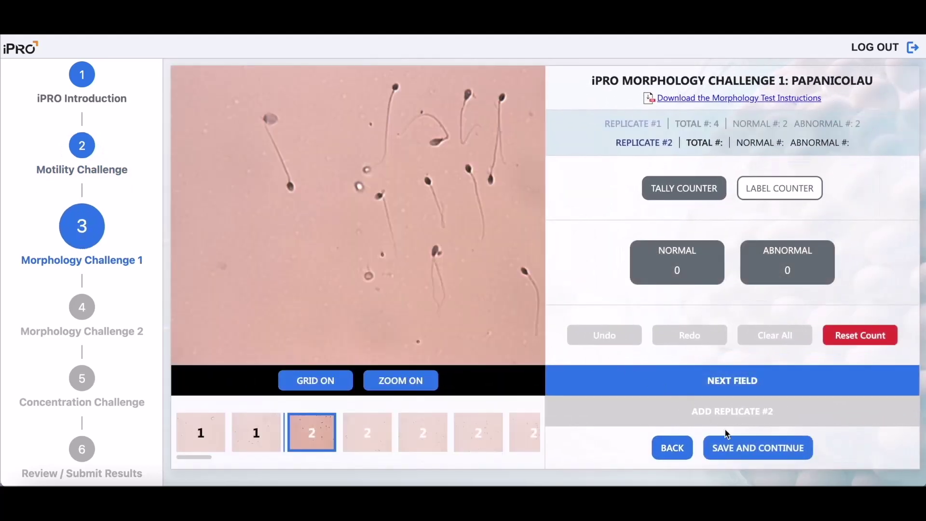
click(735, 455)
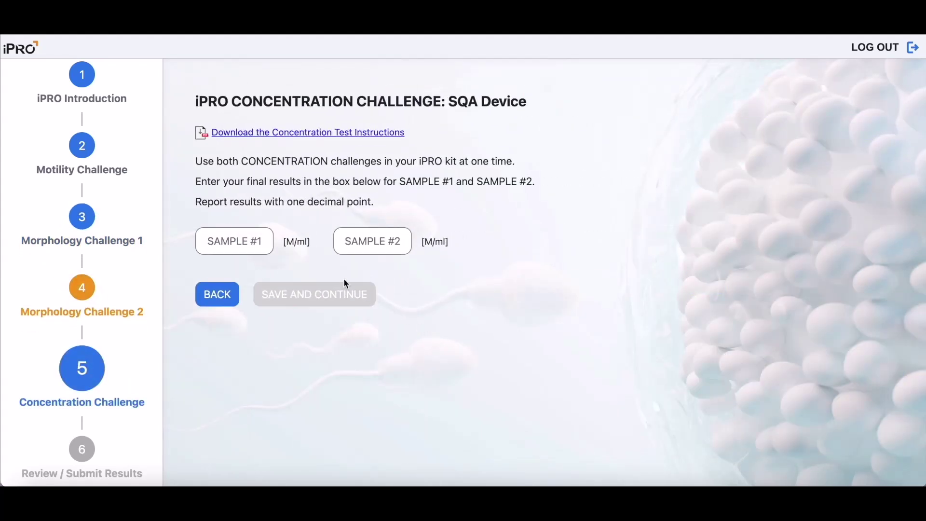
Enter concentration results of 12.2 M/ml for sample #1 and 19.2 M/ml for sample #2, and save them to continue.
click(255, 244)
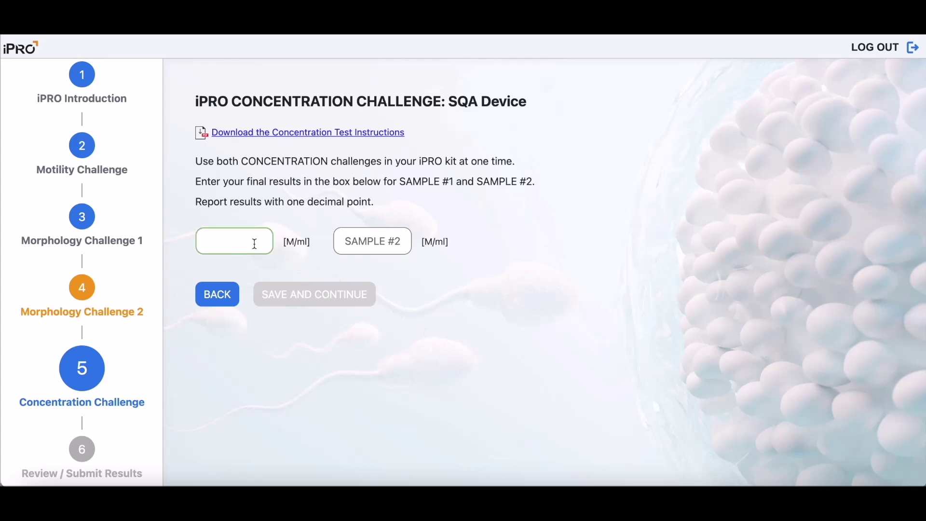
text(12.2)
click(373, 243)
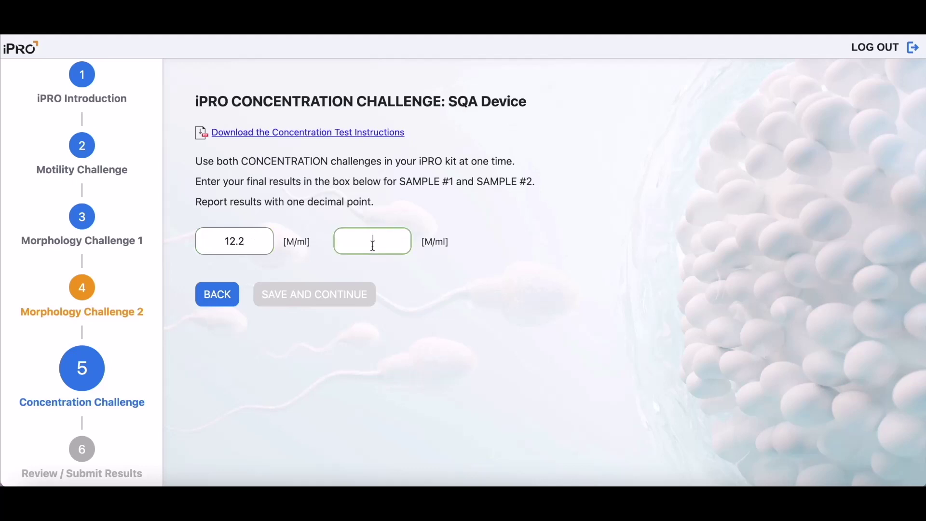
text(19.2)
click(393, 309)
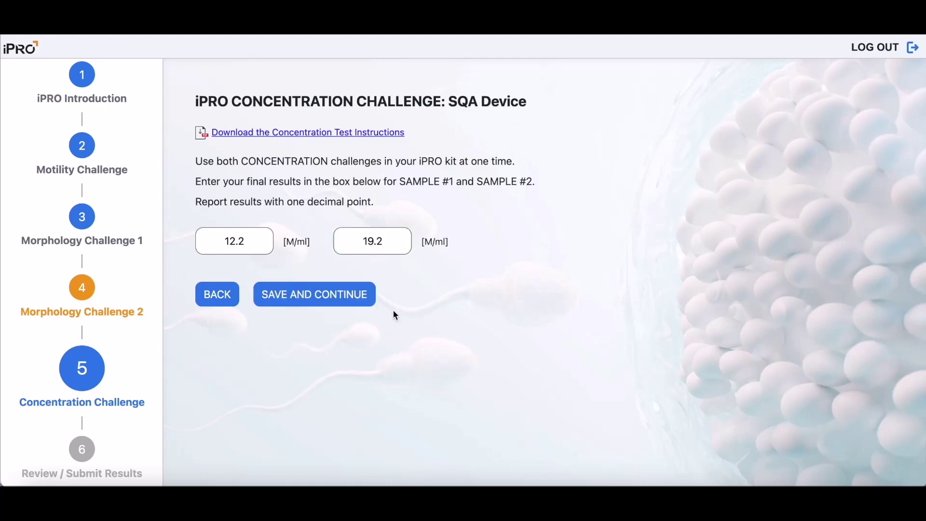
click(342, 300)
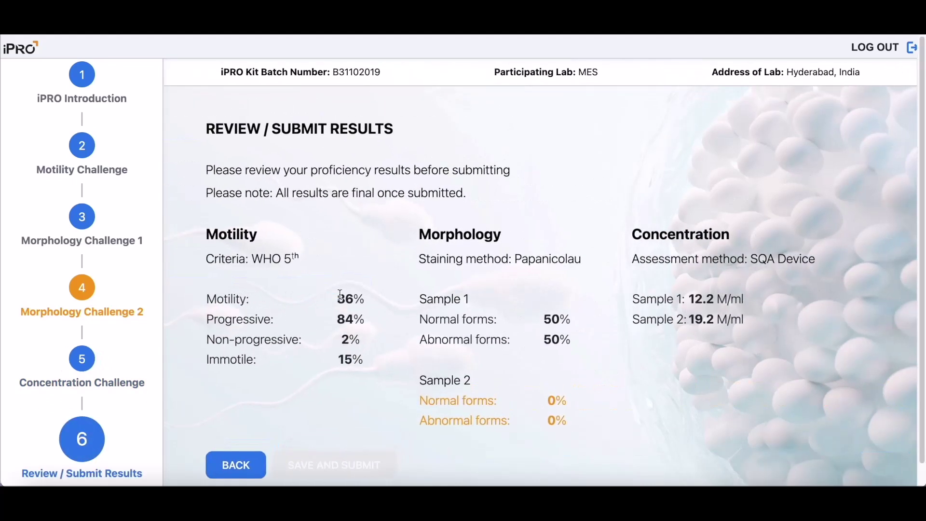
Complete Morphology Challenge 2 with one normal and one abnormal sperm per replicate, save it, and submit the final results from the review.
click(83, 296)
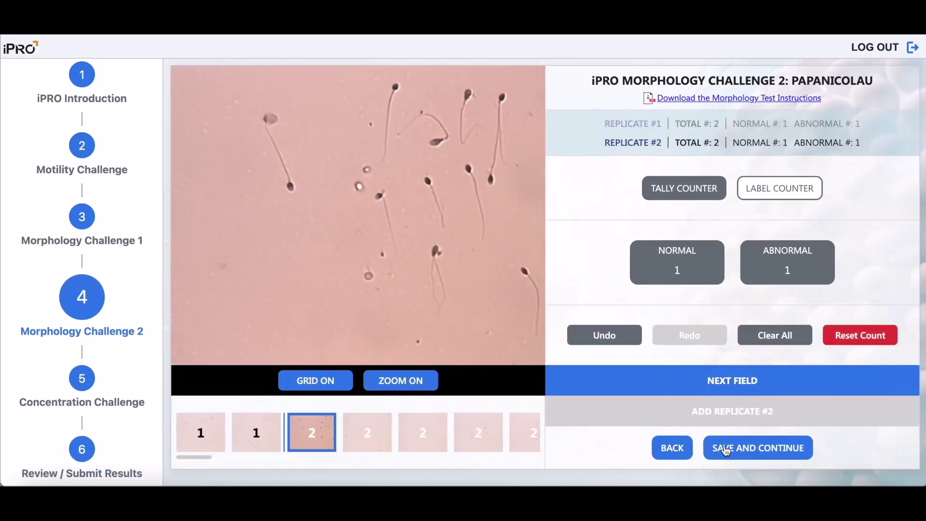
click(724, 434)
click(82, 449)
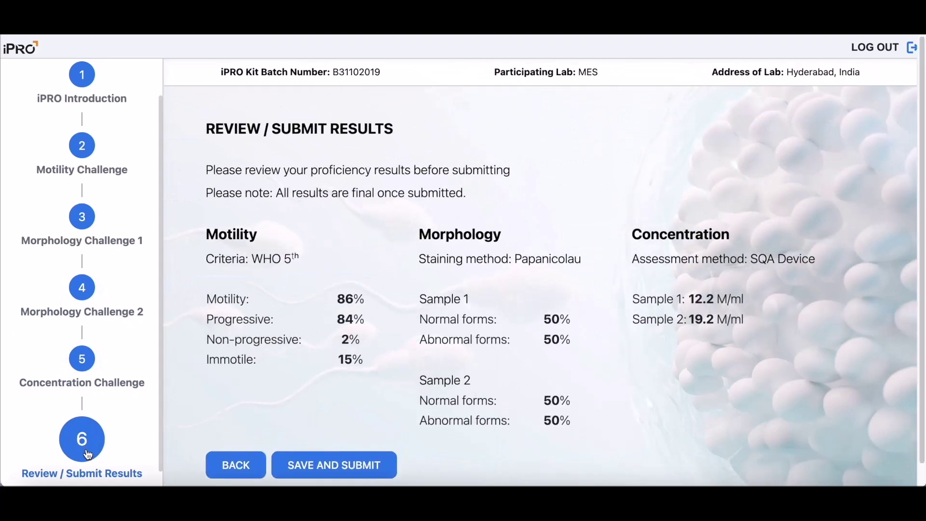
click(317, 464)
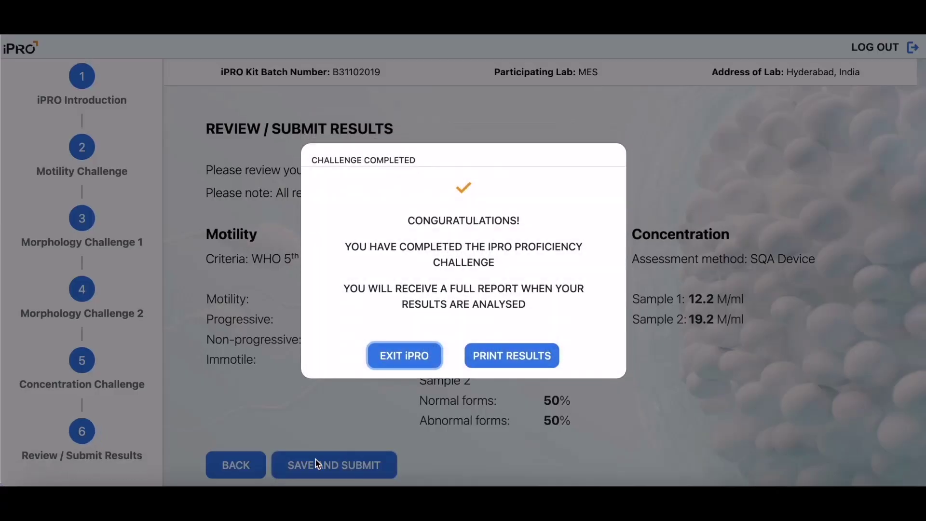
Open the printable proficiency results report, look through it to the end, and exit iPRO.
click(497, 361)
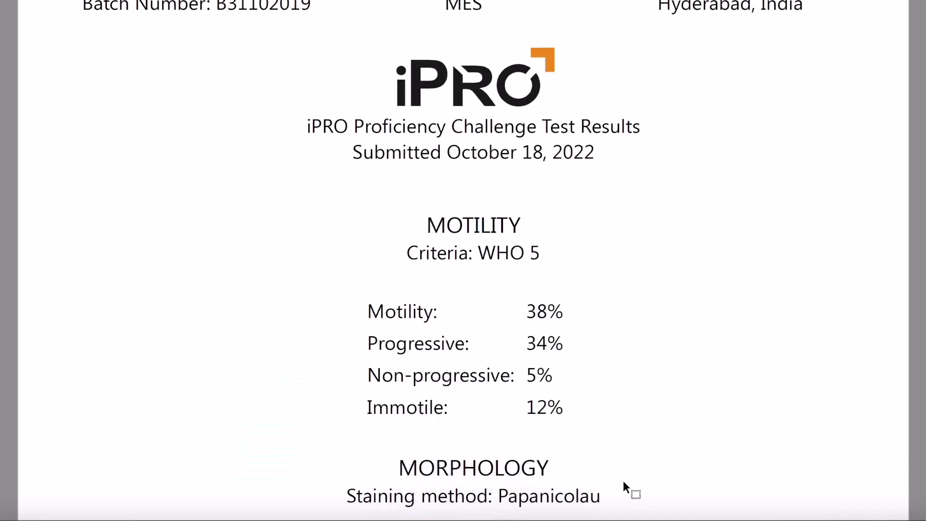
scroll(625, 487, down, 6)
scroll(624, 483, down, 7)
scroll(623, 480, down, 1)
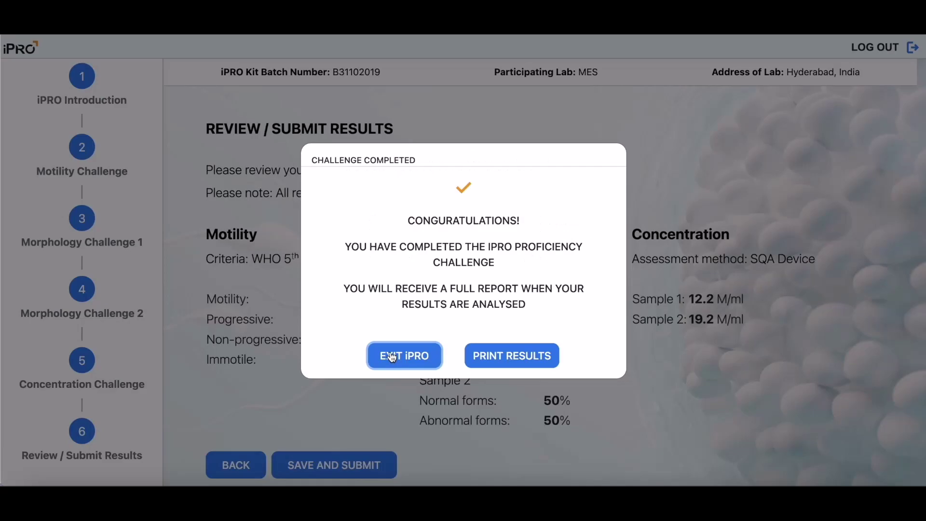
click(392, 357)
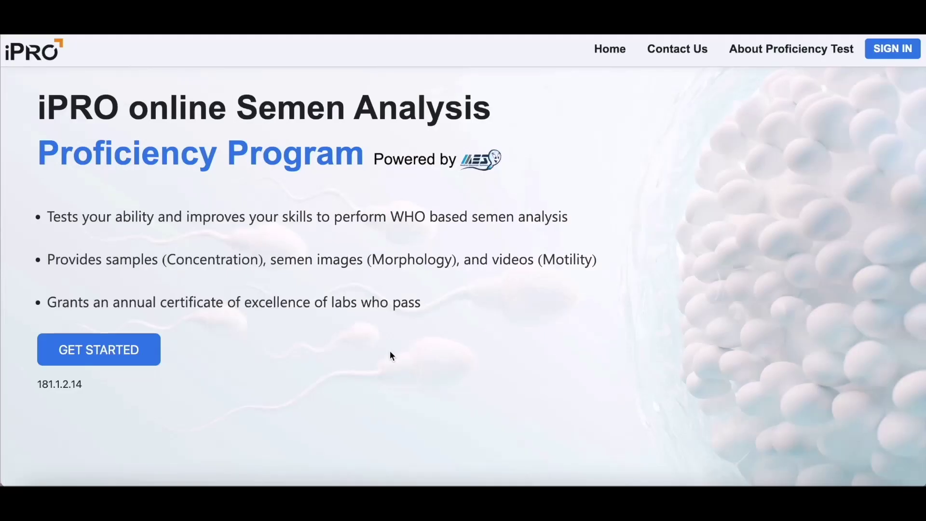